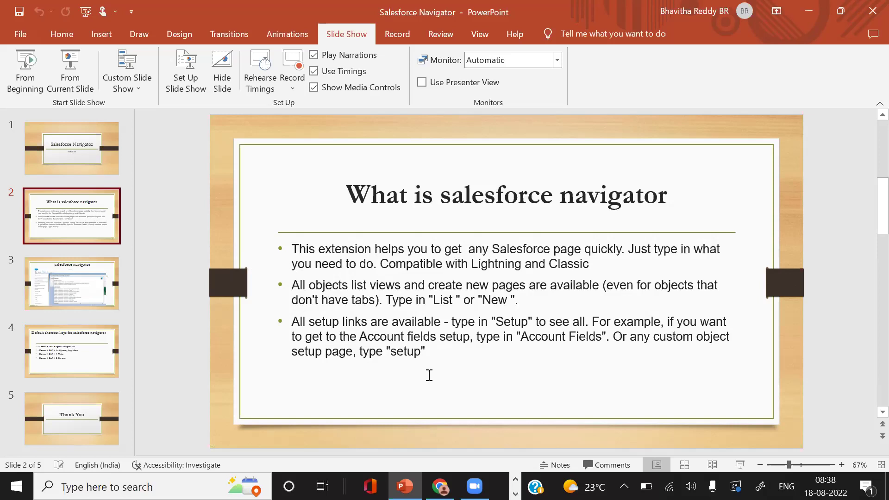
- Leave the PowerPoint deck and switch to Chrome with Alt+Tab
key(alt+Tab)
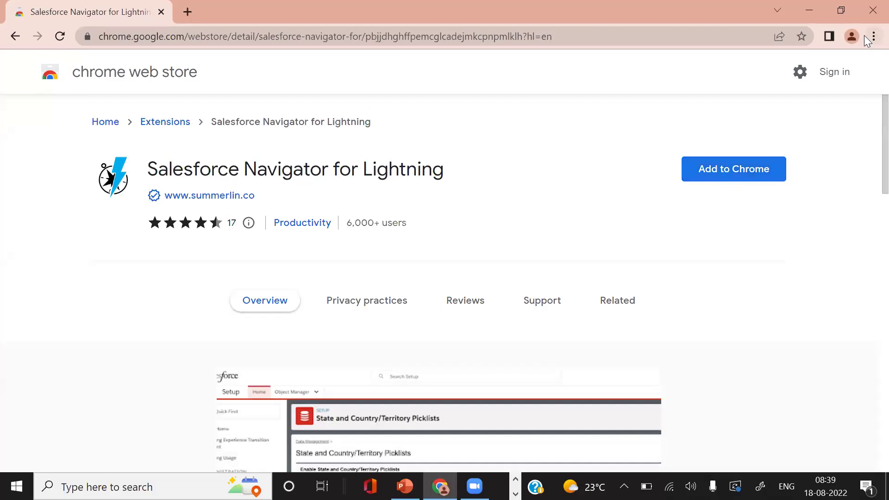
- Check the Navigator extension's menu, then bring up its quick-search box with Ctrl+Shift+Space
click(867, 18)
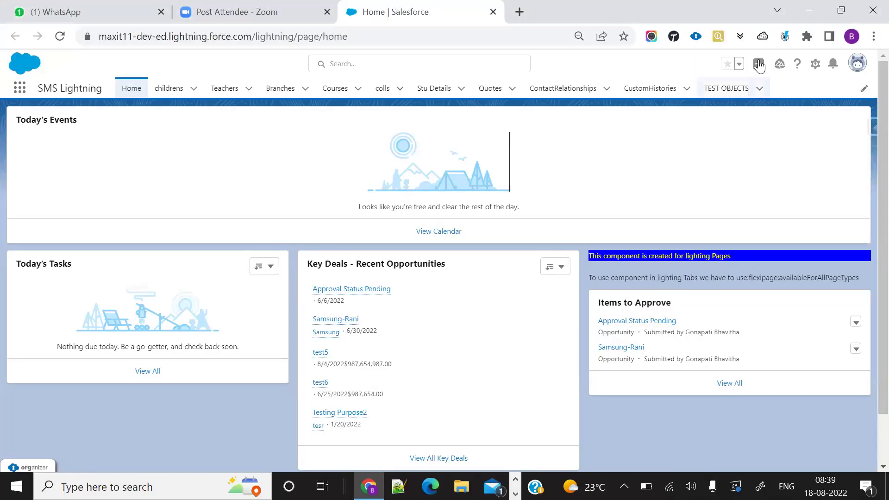
right_click(784, 41)
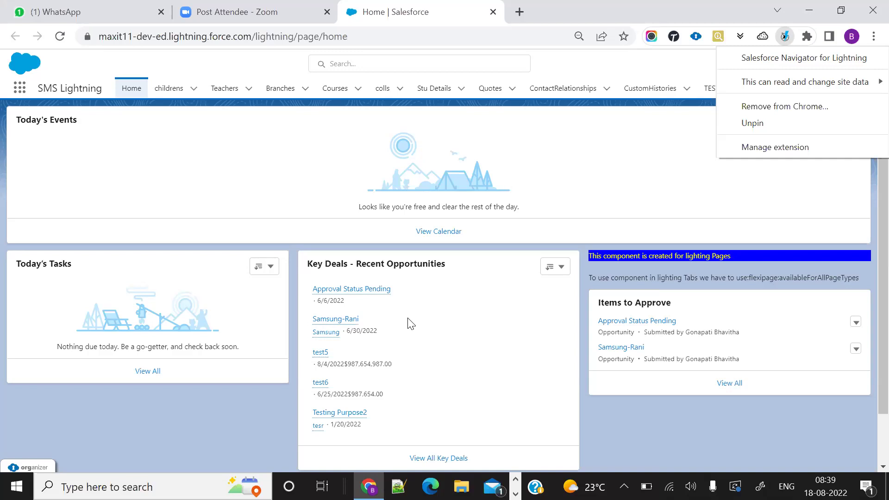
click(626, 183)
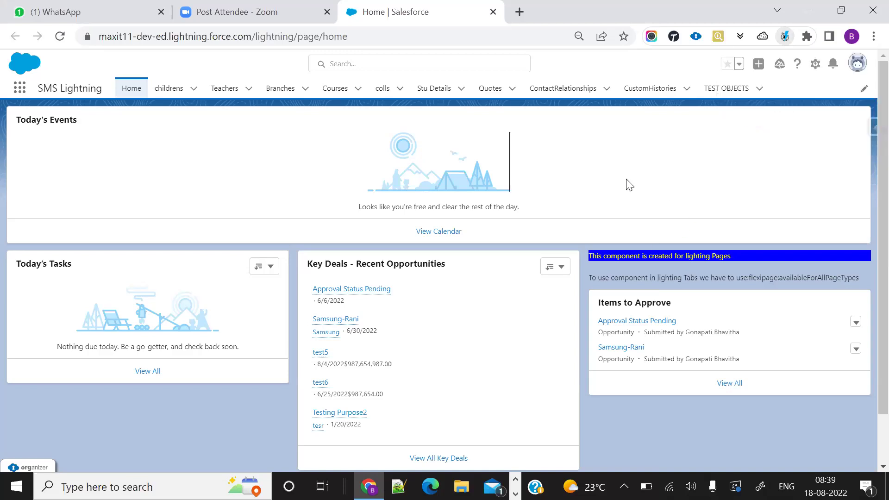
key(ctrl+shift+space)
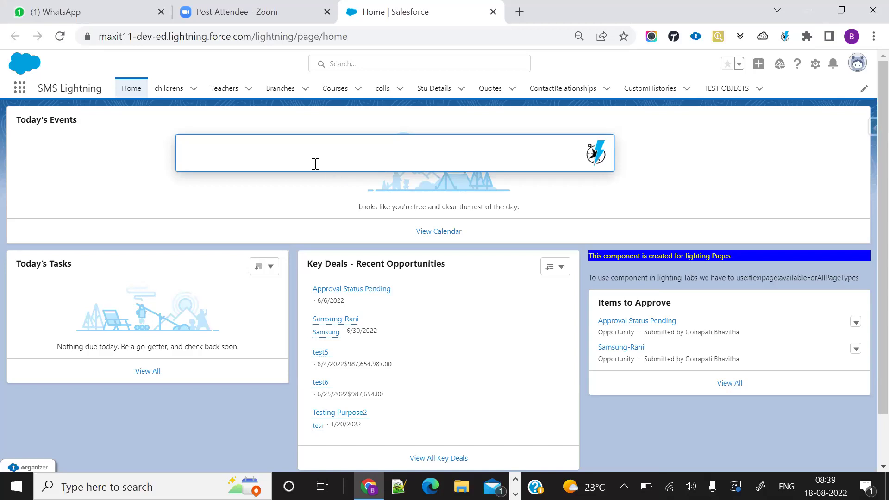
- Enter 'account field' in the Navigator box to list the Account field setup pages
text(accou)
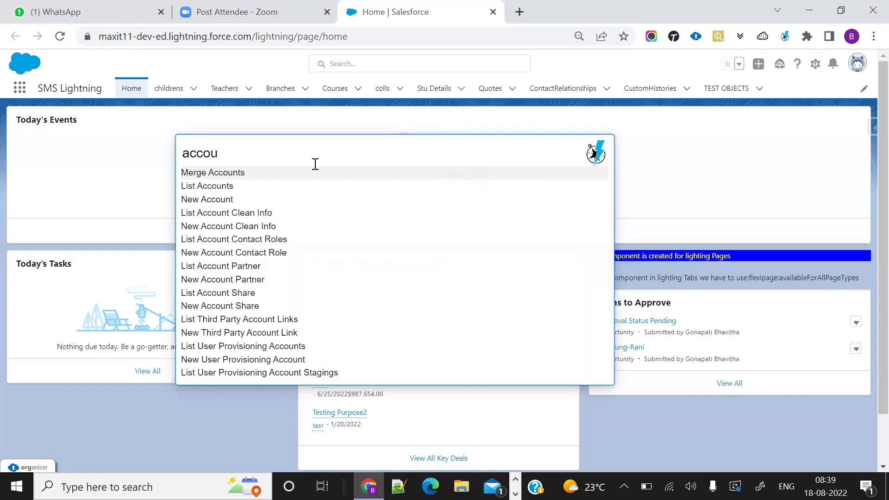
text(nt f)
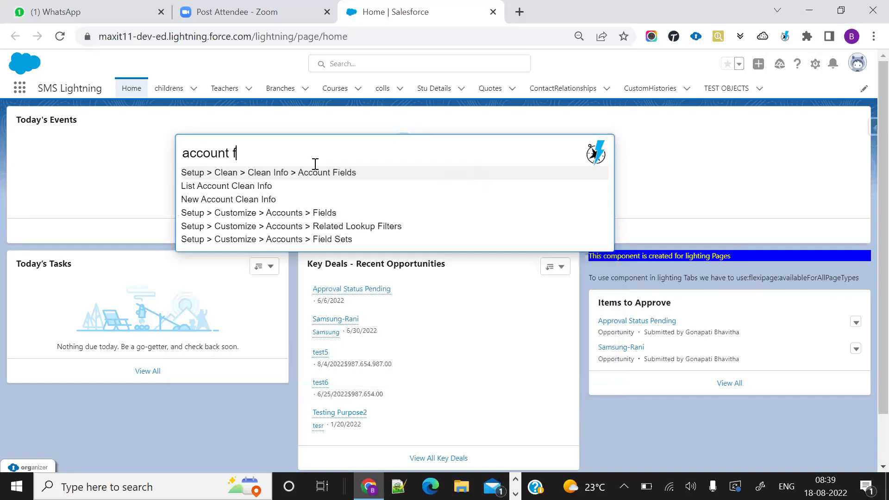
text(ie)
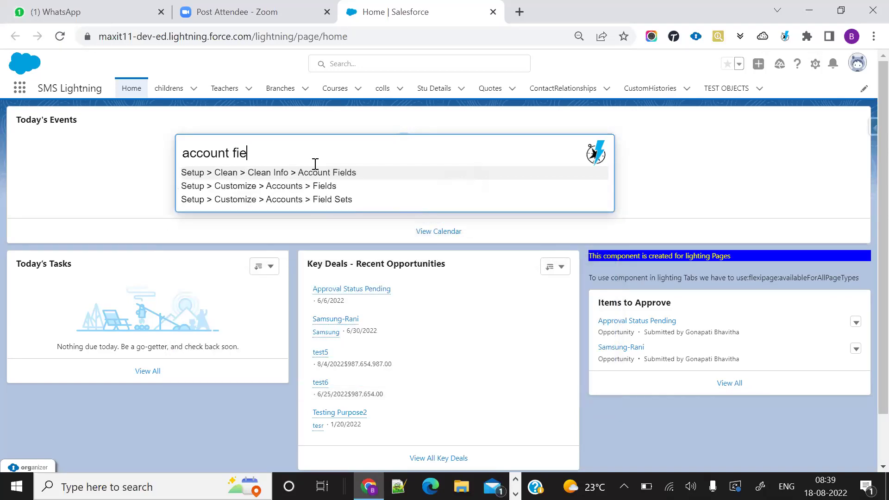
text(l)
key(BackSpace)
key(BackSpace)
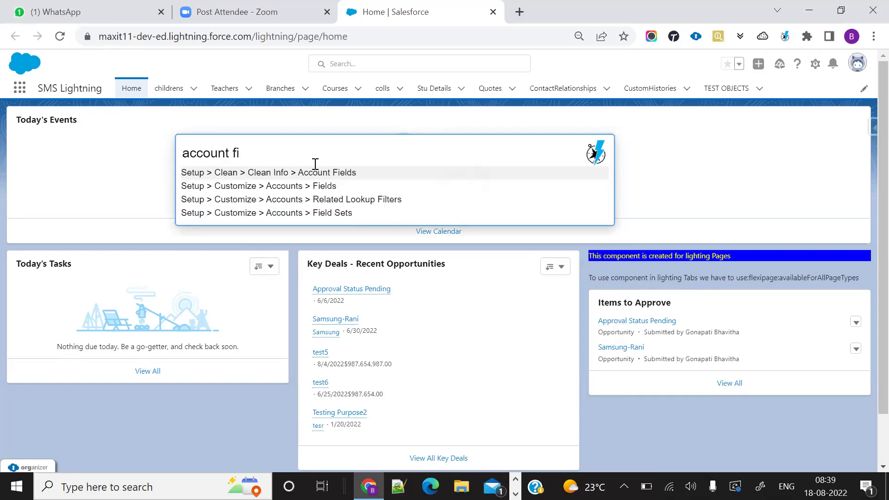
text(eld)
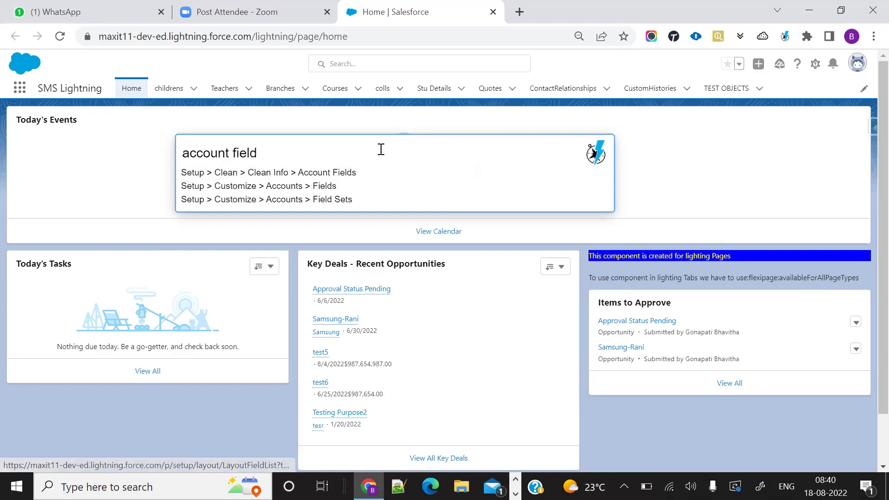
right_click(327, 187)
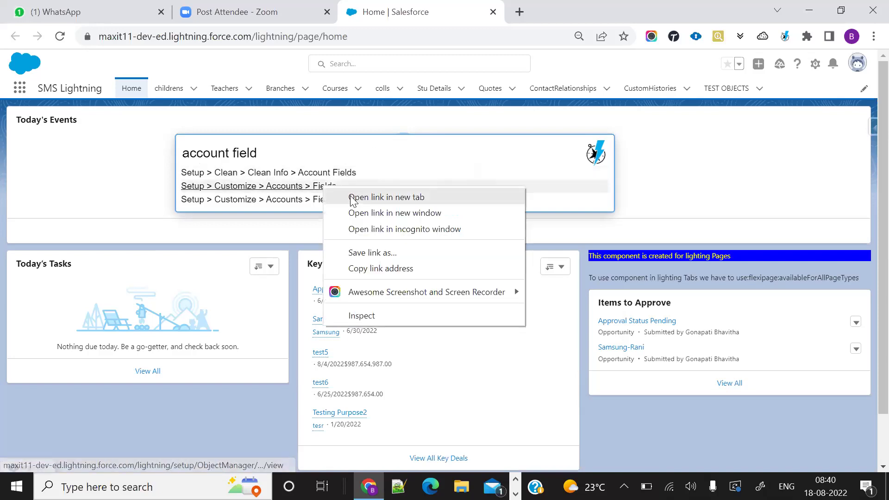
click(366, 196)
right_click(328, 202)
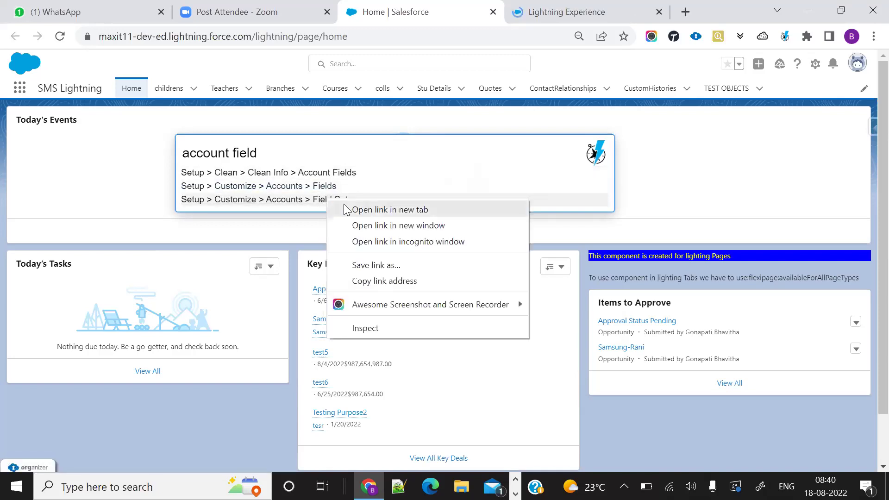
click(351, 208)
click(472, 13)
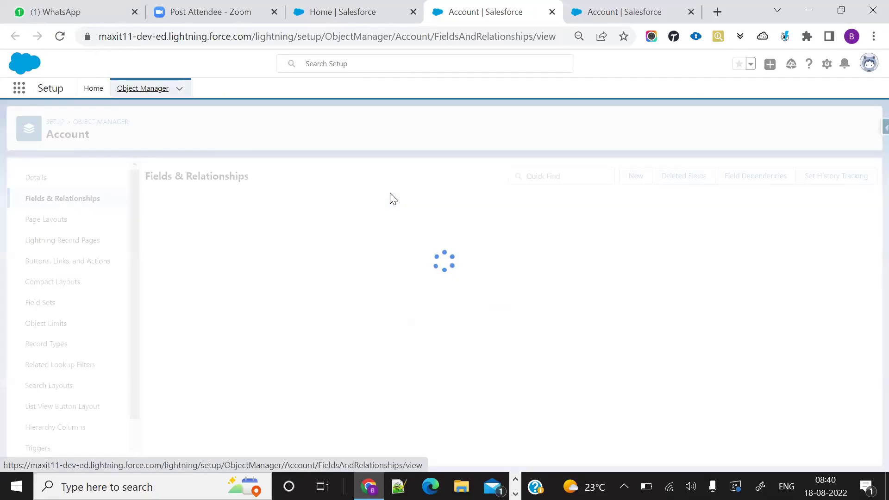
click(666, 9)
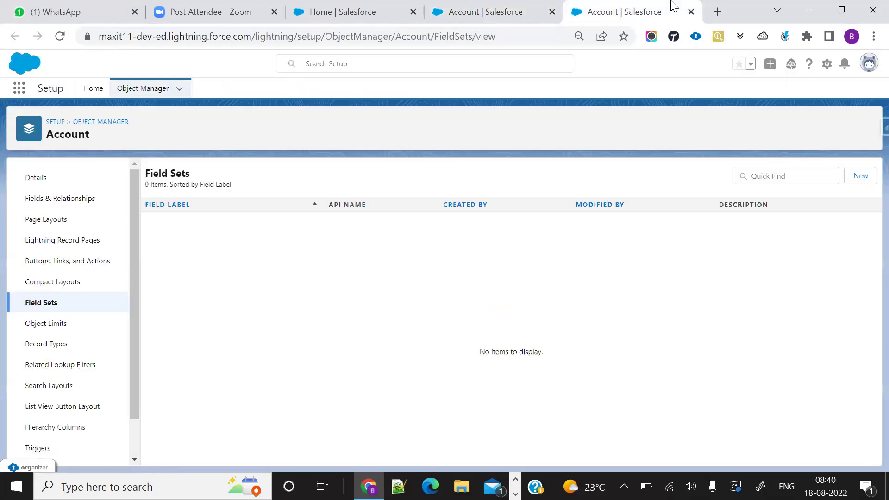
click(690, 12)
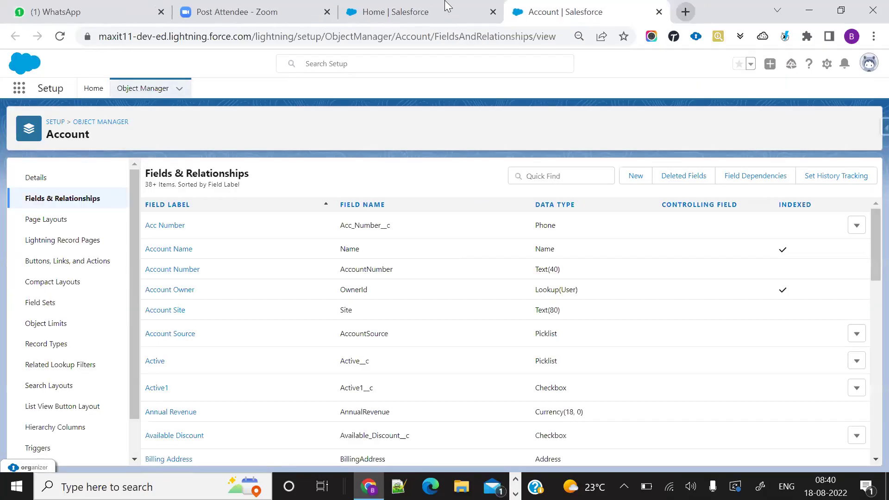
click(423, 7)
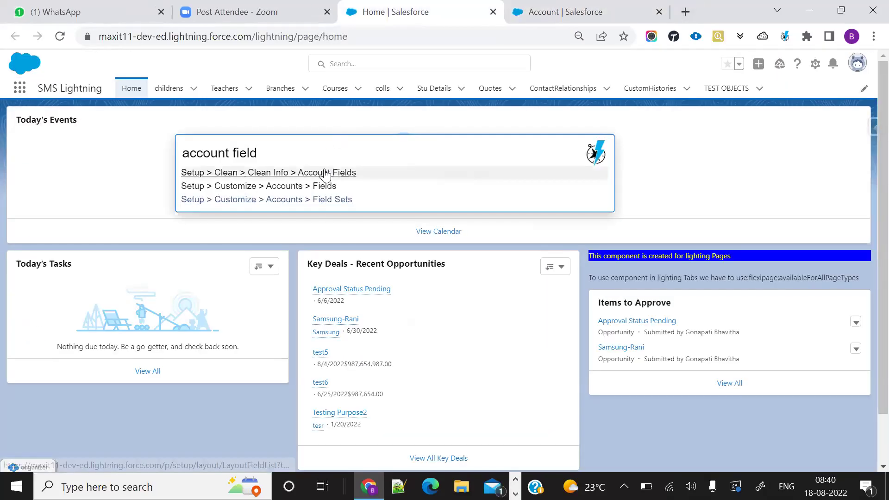
right_click(347, 175)
click(377, 179)
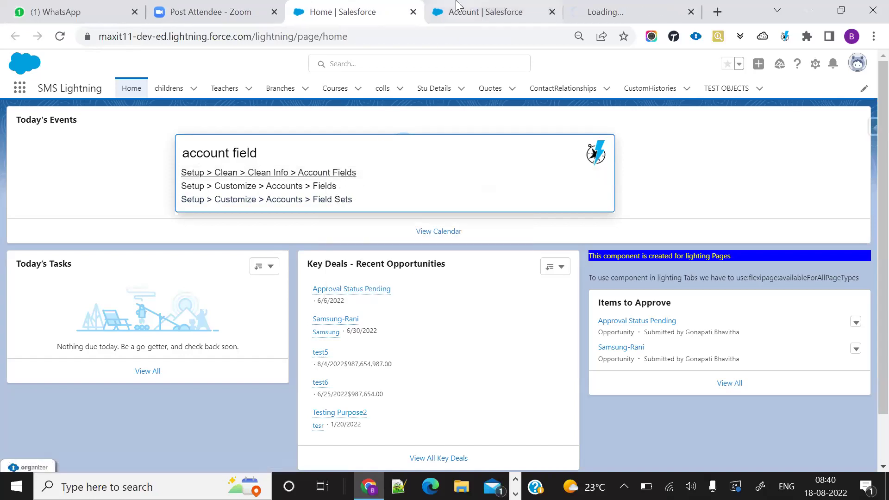
click(456, 6)
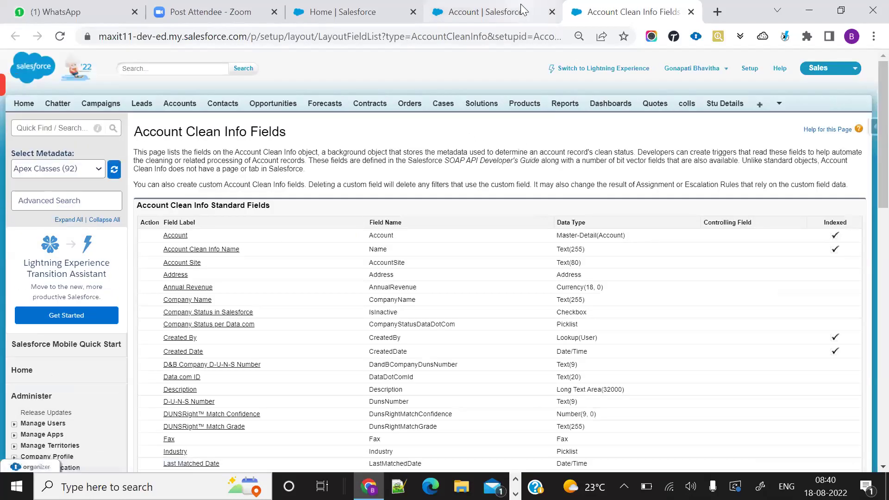
click(522, 9)
click(551, 11)
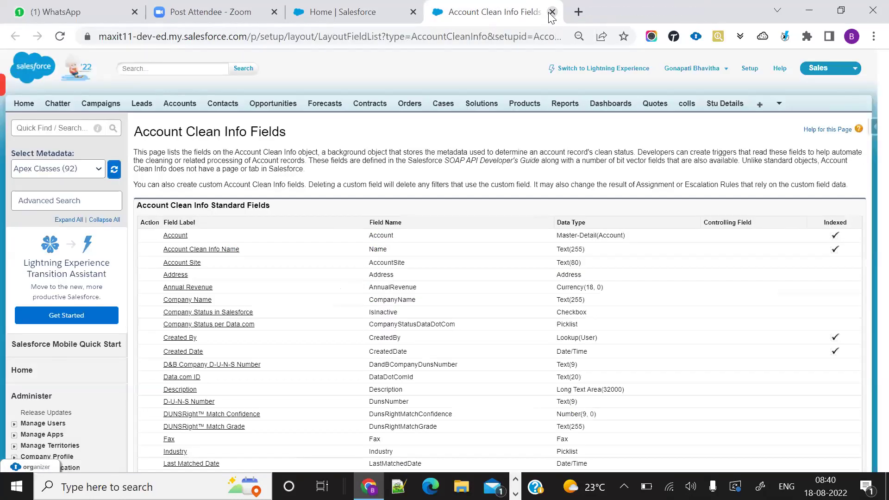
click(551, 12)
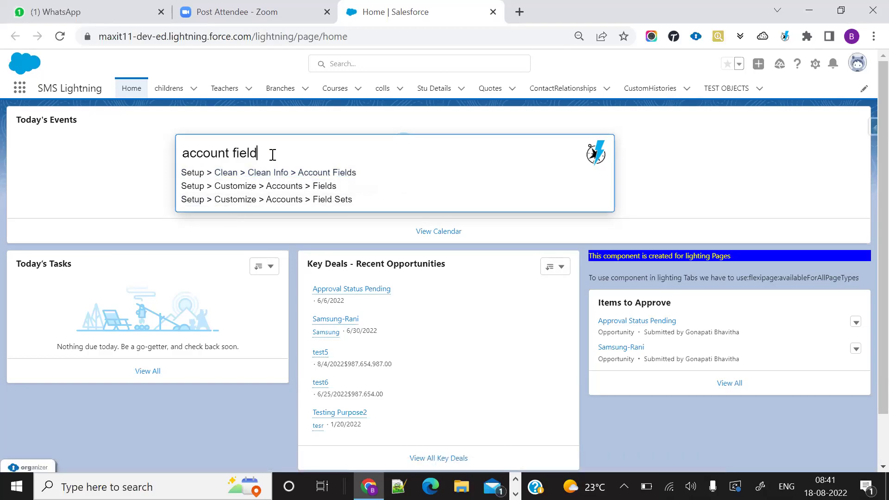
- Trim the search to 'account' and open List Accounts and New Account in new tabs
key(BackSpace)
key(BackSpace)
key(BackSpace)
key(BackSpace)
key(BackSpace)
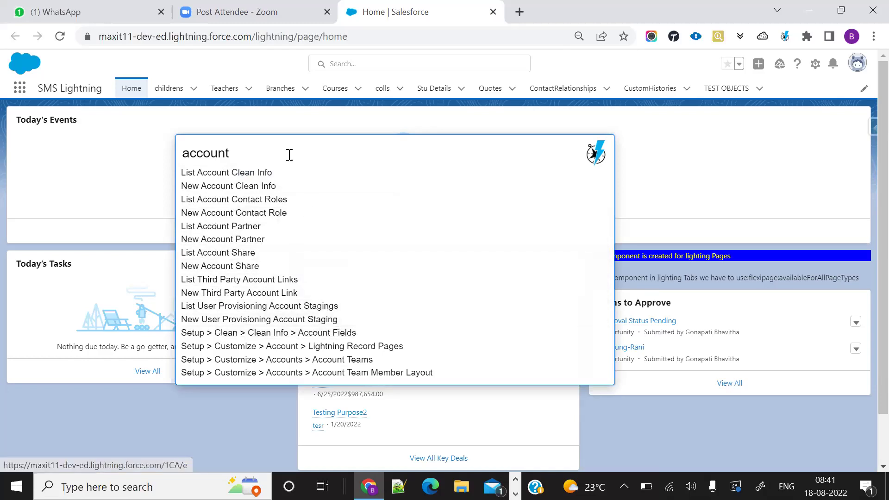
key(BackSpace)
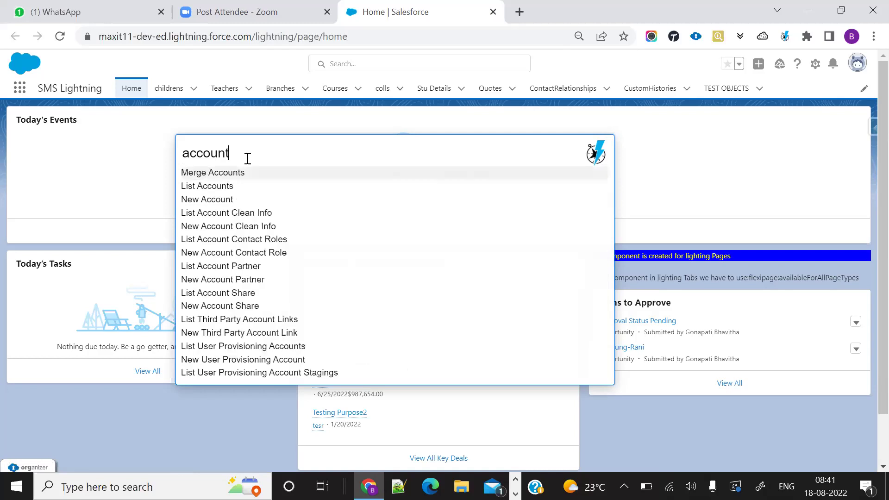
right_click(224, 187)
click(240, 199)
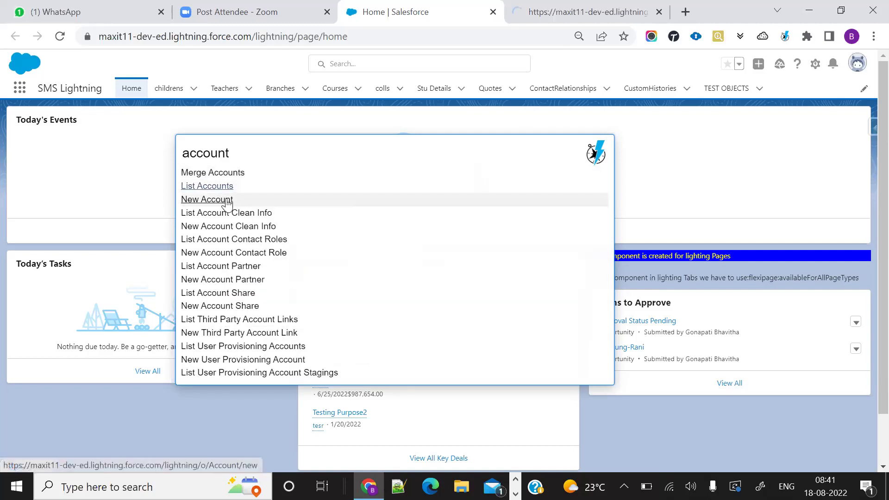
right_click(230, 202)
click(233, 209)
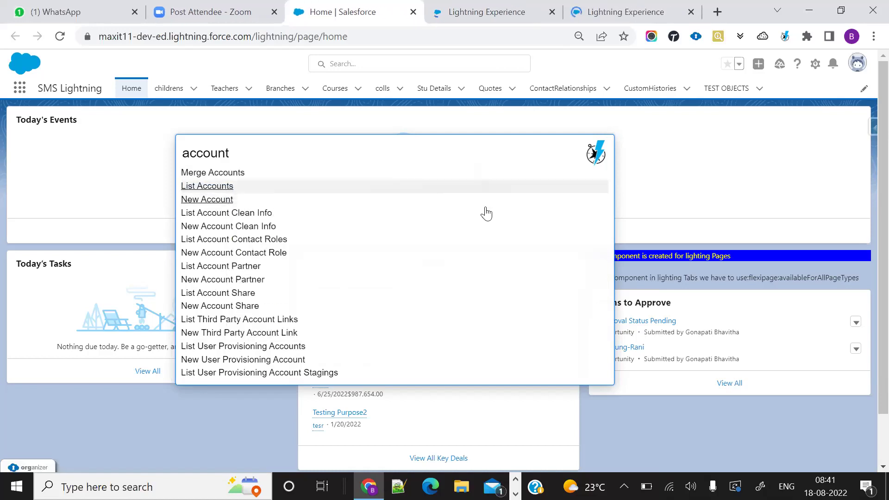
- View the accounts list and new account form tabs, then return to the Home tab
click(453, 15)
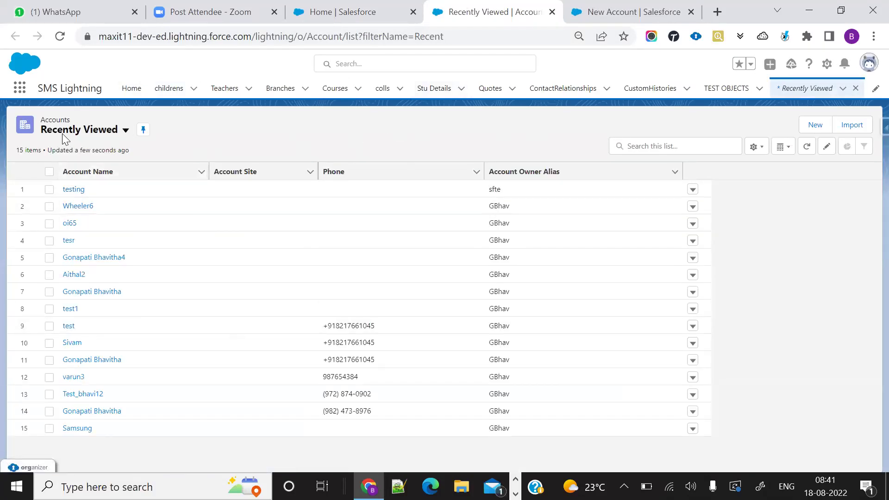
click(676, 10)
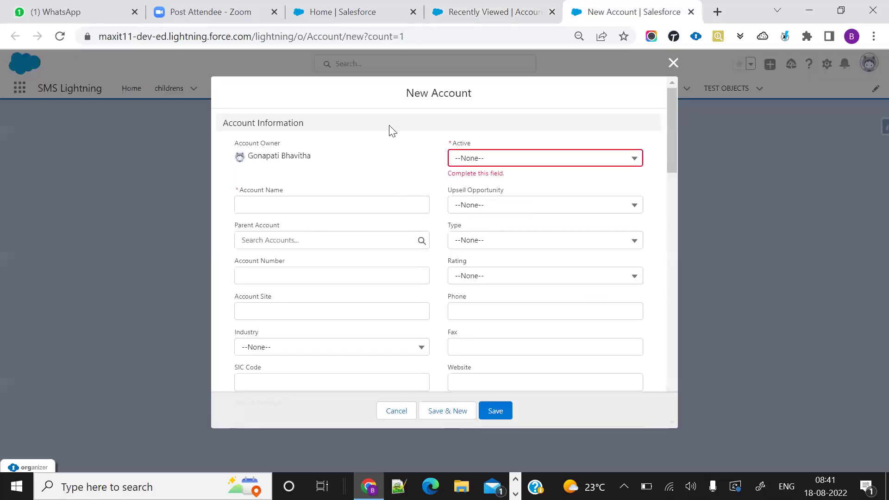
click(393, 7)
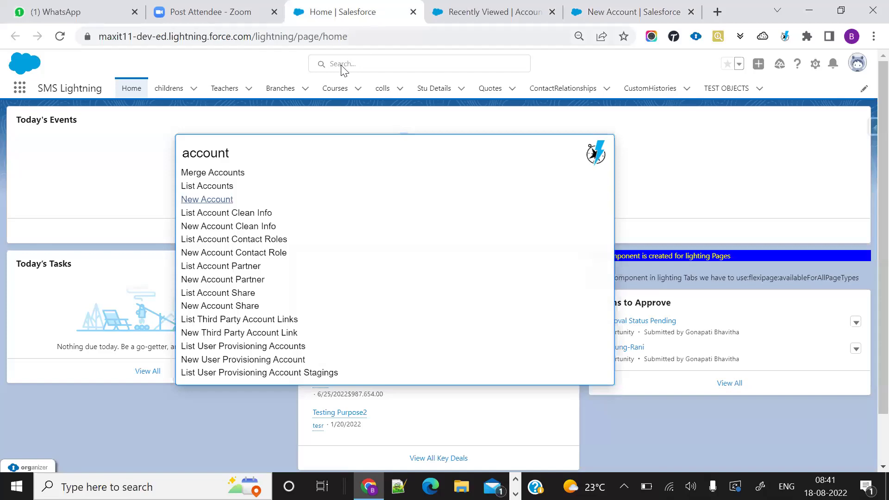
- Search 'validation' and open Opportunities Validation Rules in a new tab
click(268, 158)
key(BackSpace)
key(BackSpace)
key(BackSpace)
key(BackSpace)
key(BackSpace)
key(BackSpace)
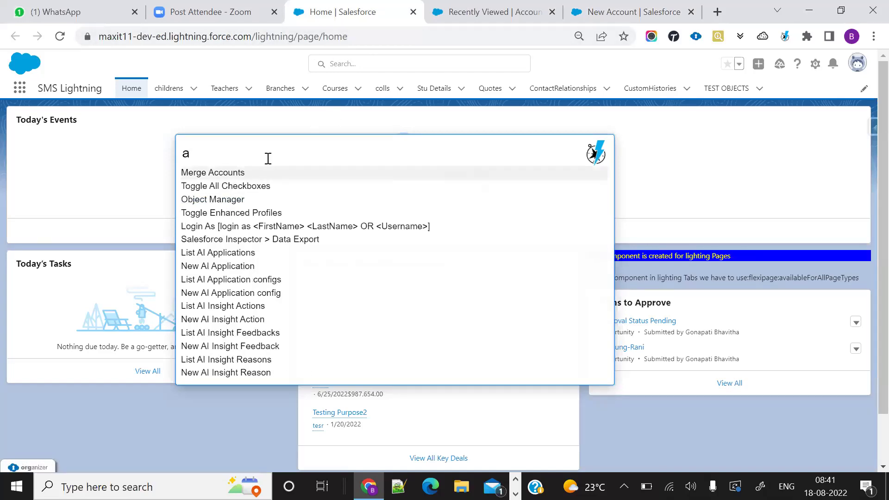
key(BackSpace)
text(vali)
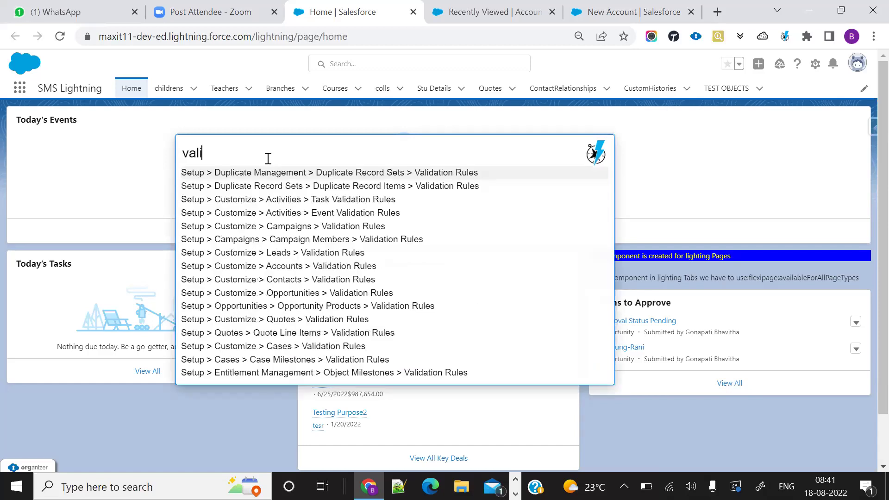
text(dation)
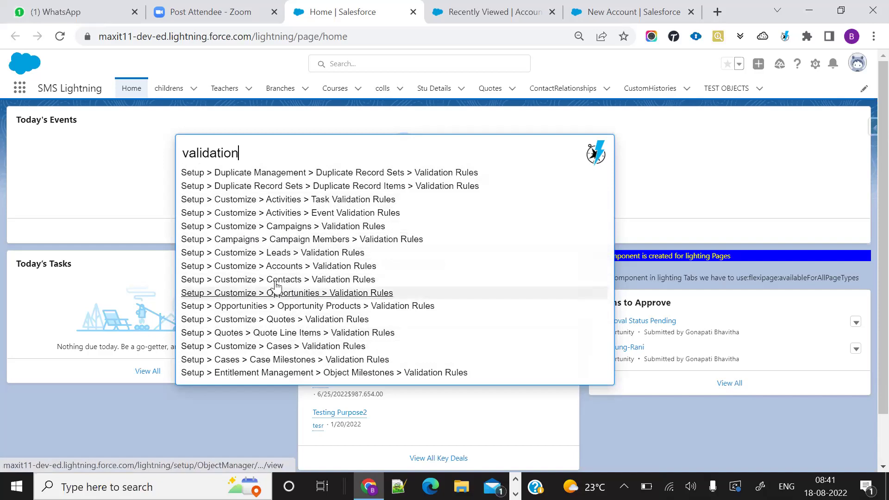
right_click(324, 297)
click(333, 306)
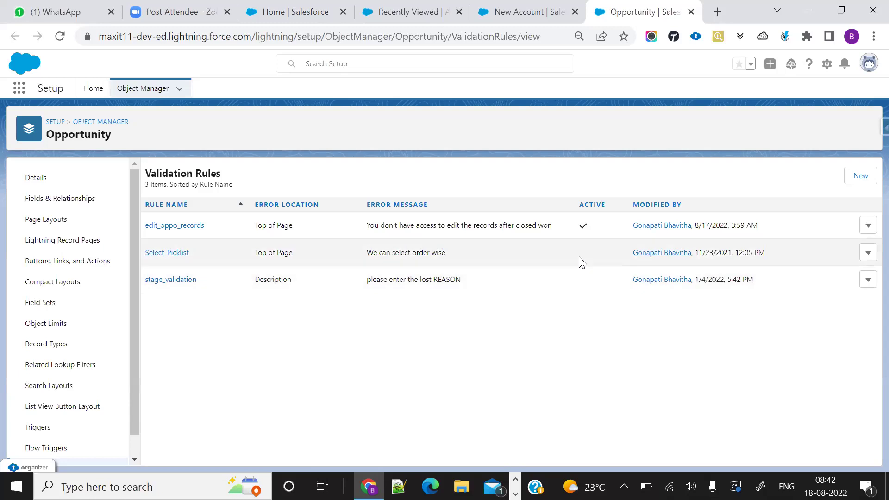
- Review the screenshot and default shortcut keys slides in PowerPoint, then minimize it
click(806, 10)
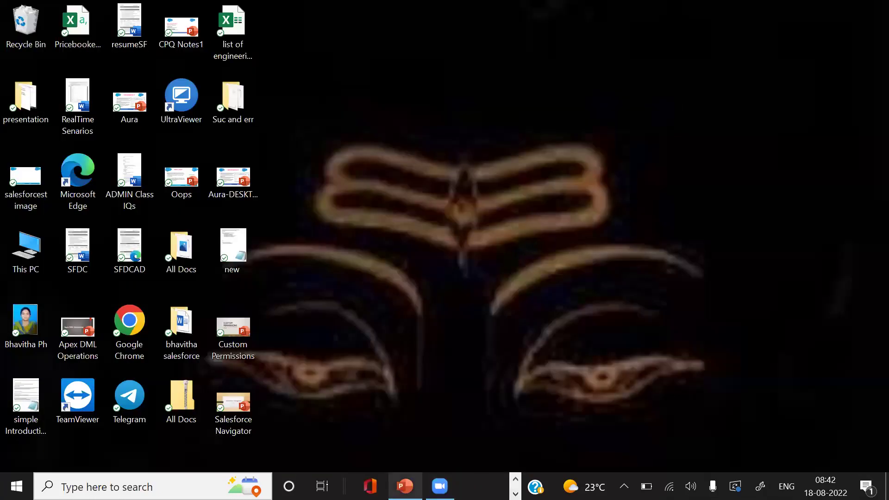
click(404, 486)
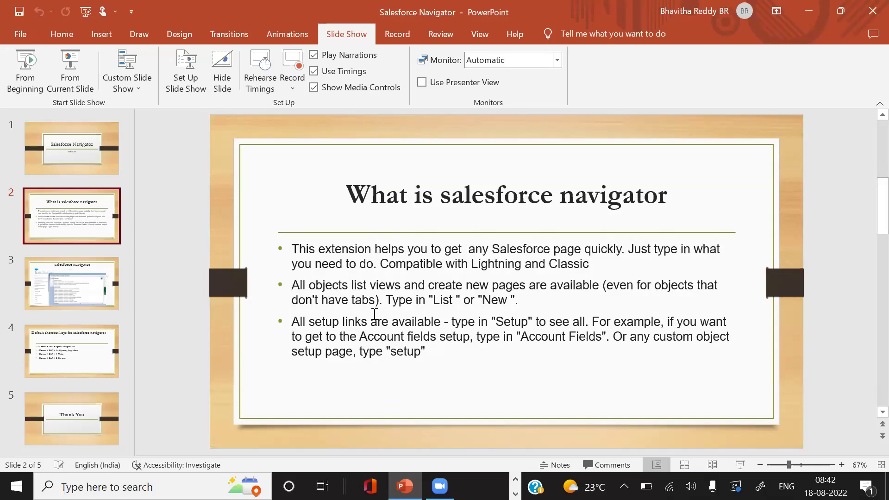
click(74, 348)
click(73, 281)
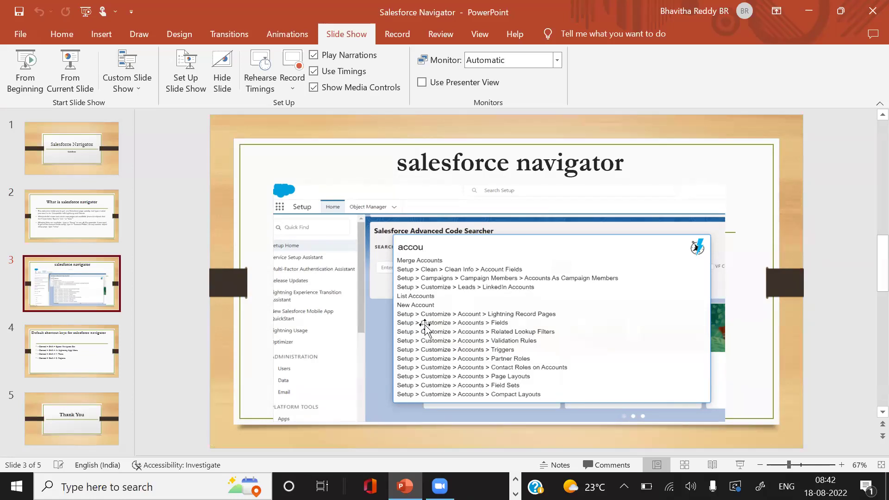
click(87, 361)
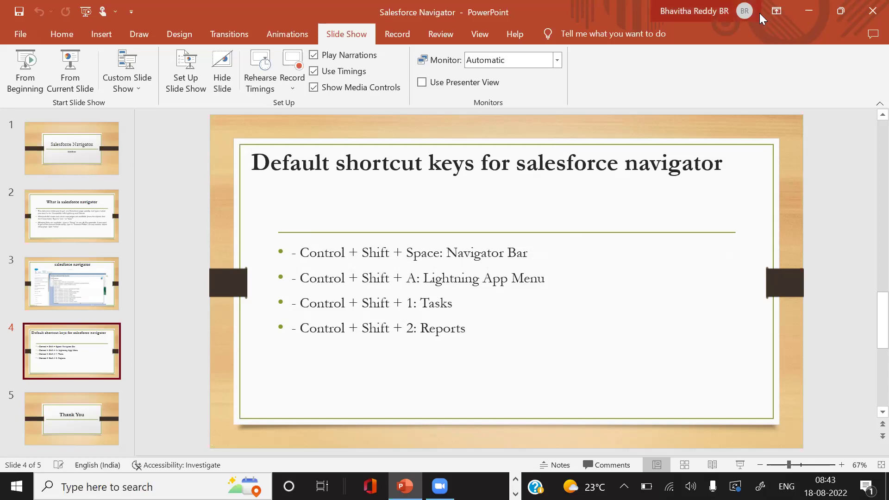
click(812, 11)
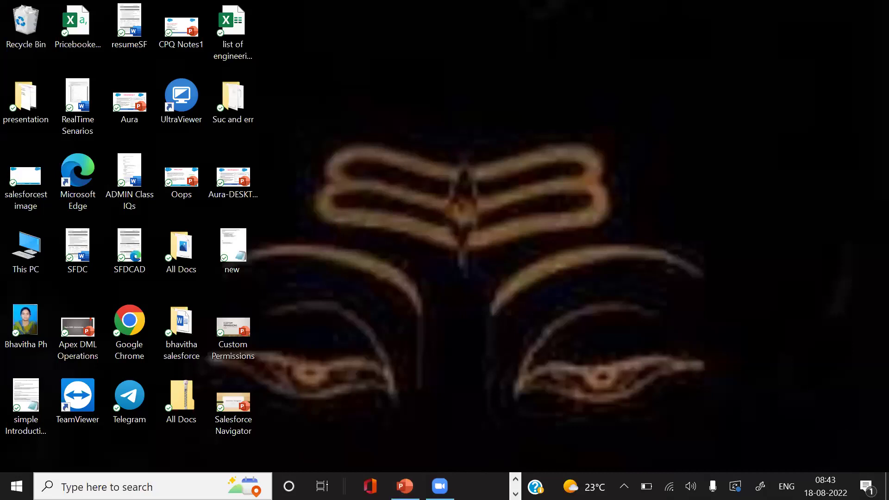
- Restore Chrome on the validation rules page and open the Navigator quick-search bar
click(369, 486)
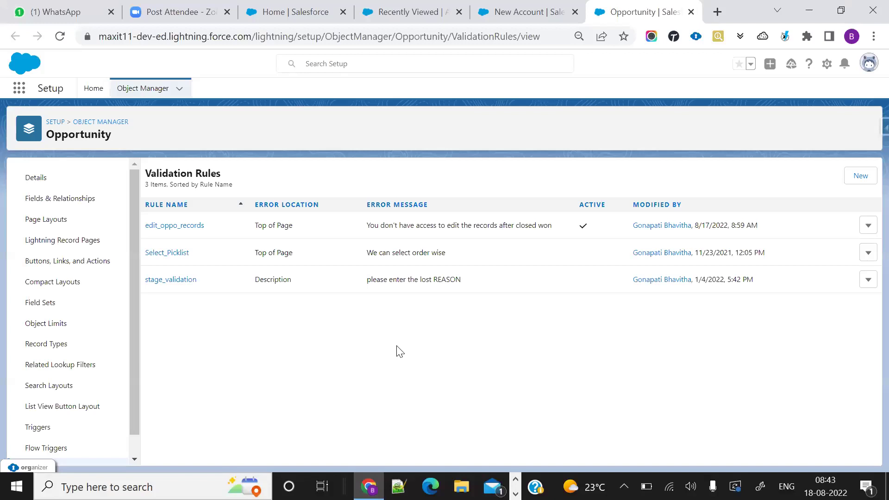
key(ctrl+shift+space)
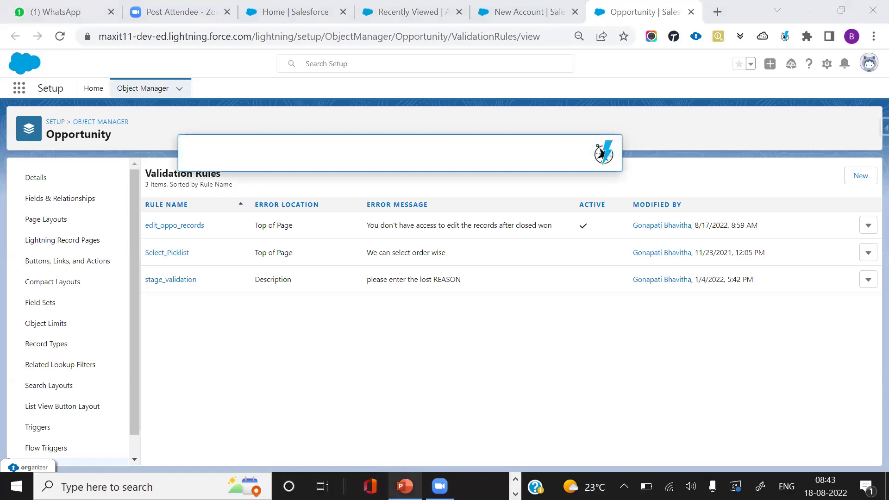
click(404, 486)
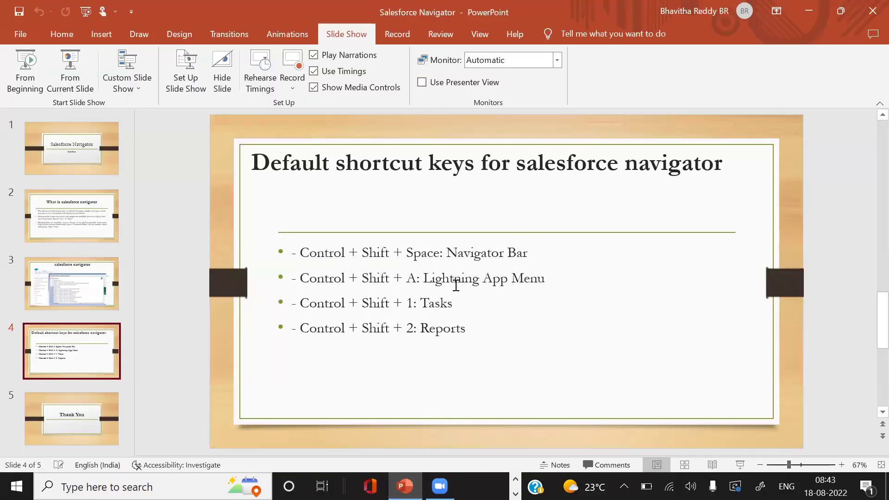
click(806, 17)
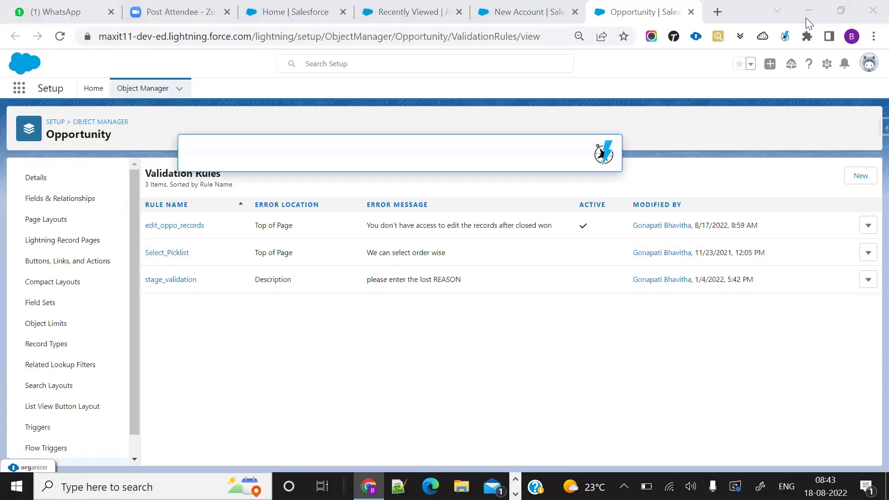
- Switch to the New Account tab and bring up the Reports home's recent list
click(519, 7)
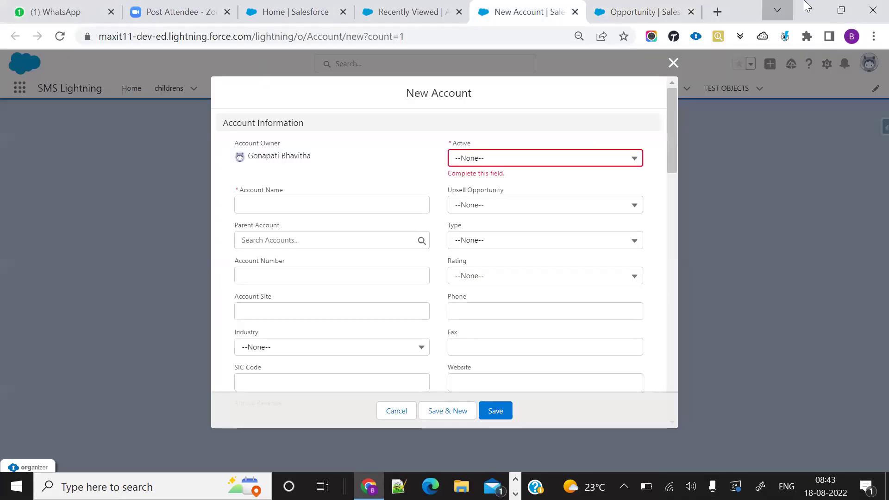
click(777, 10)
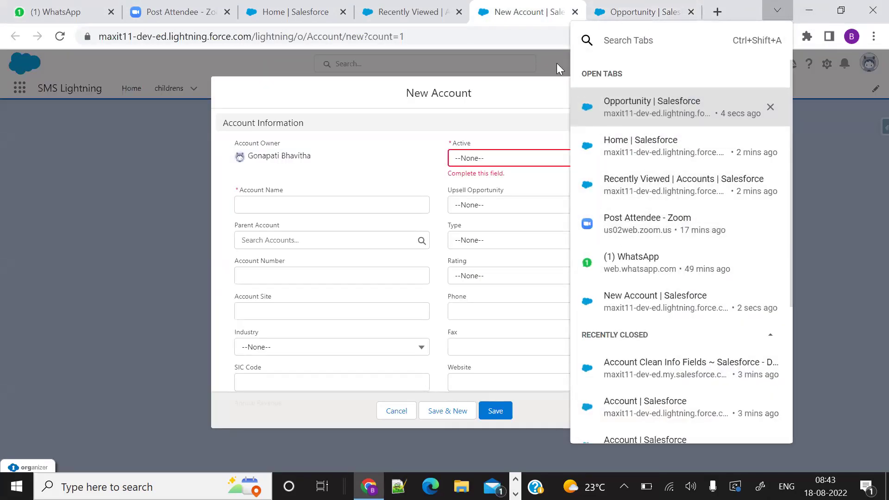
click(455, 63)
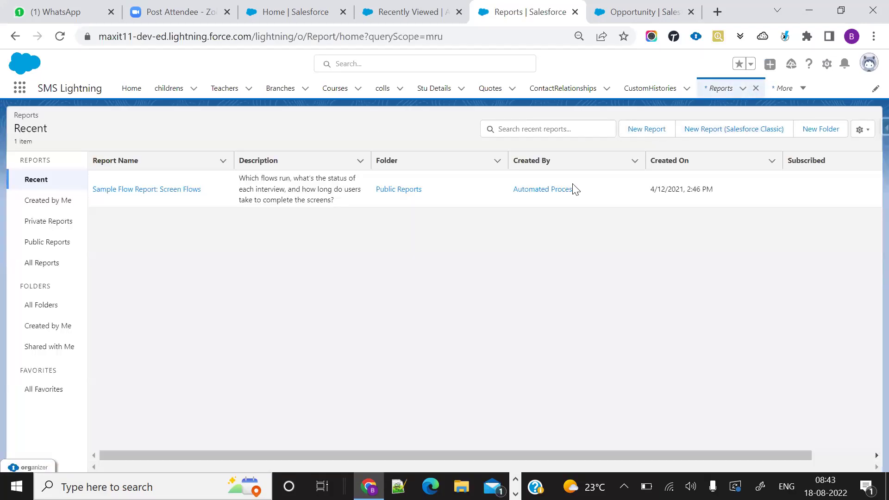
click(515, 494)
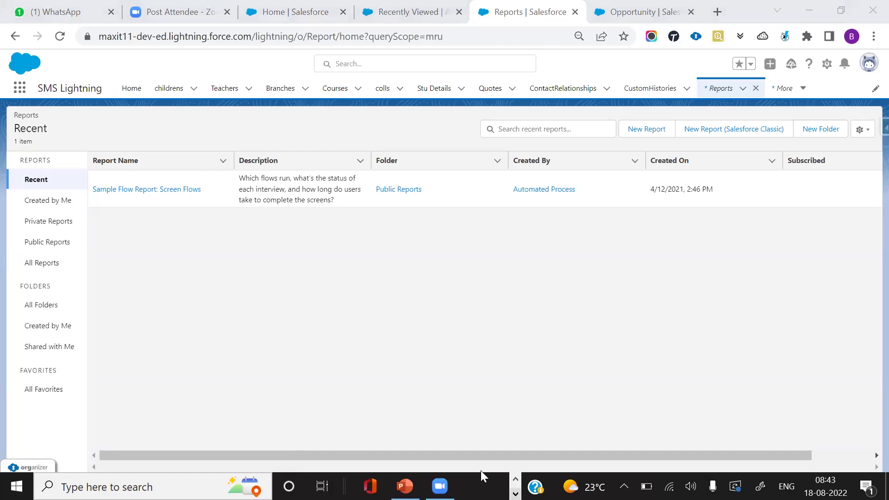
- Bring the 'Salesforce Navigator' deck to the front and go to slide 5, 'Thank You'
mouse_move(404, 485)
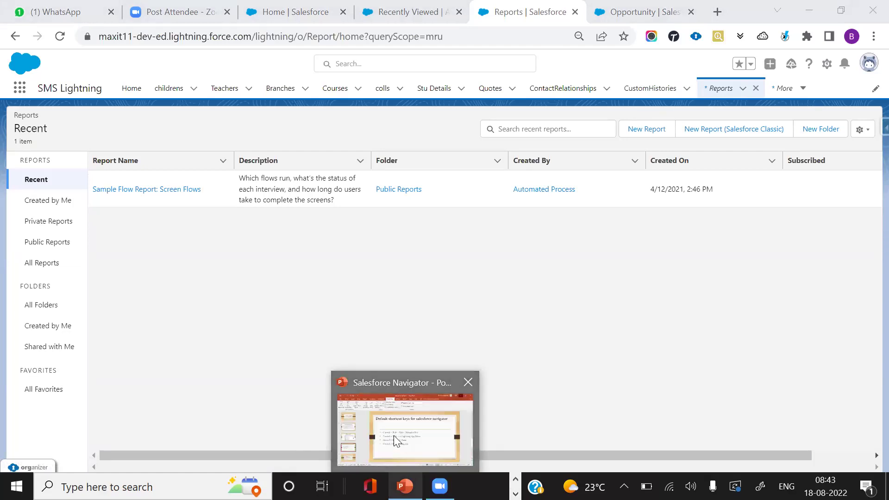
click(393, 435)
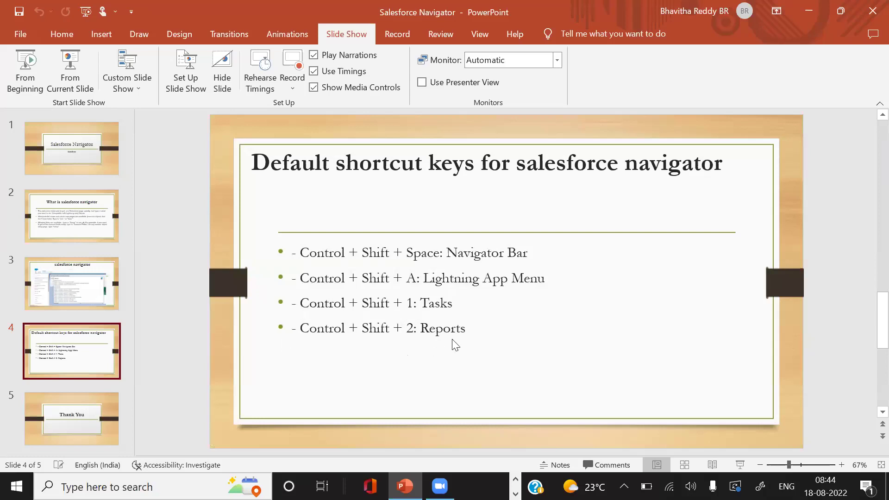
click(106, 421)
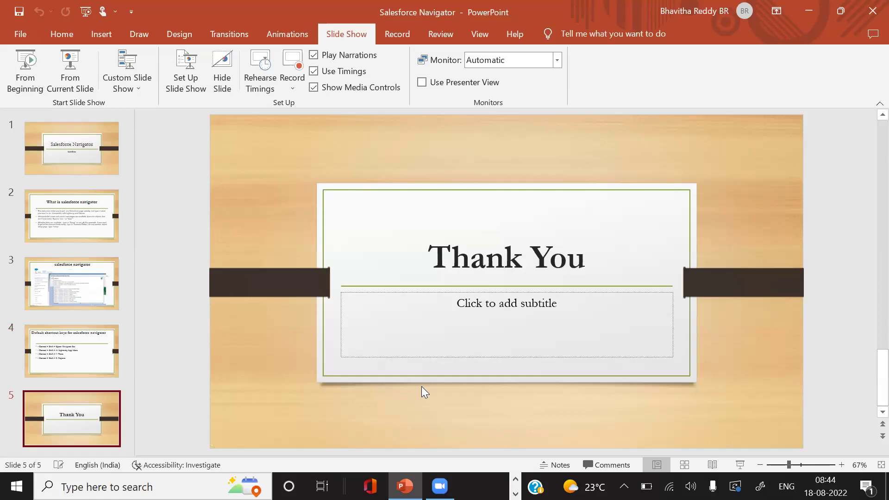